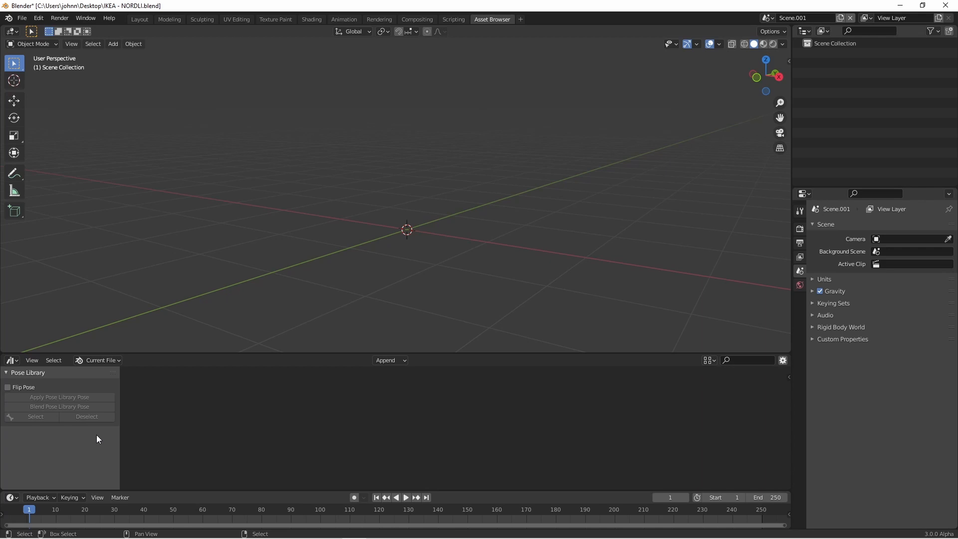
# Enable the additional asset categories through the Experimental preferences and collapse the Pose Library section.
pyautogui.click(39, 19)
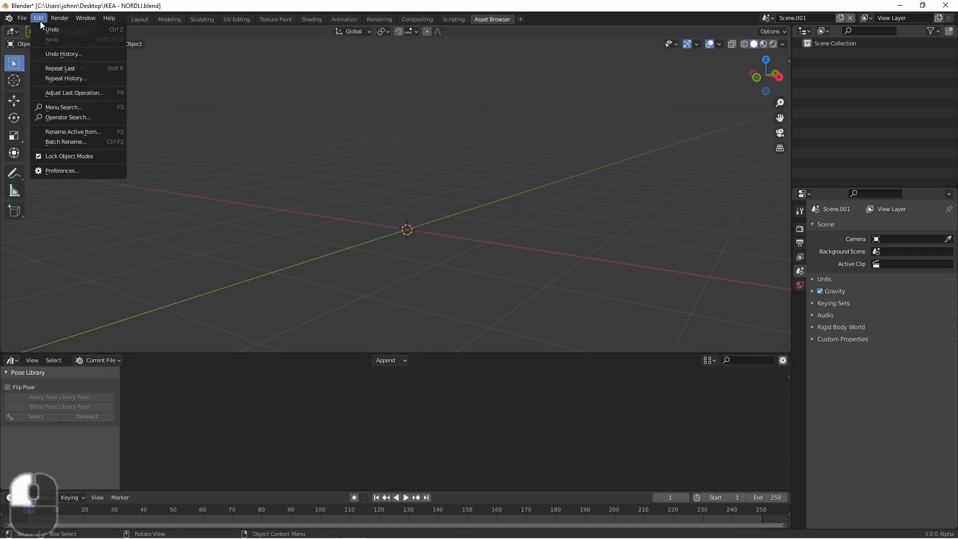
pyautogui.click(95, 172)
pyautogui.click(38, 53)
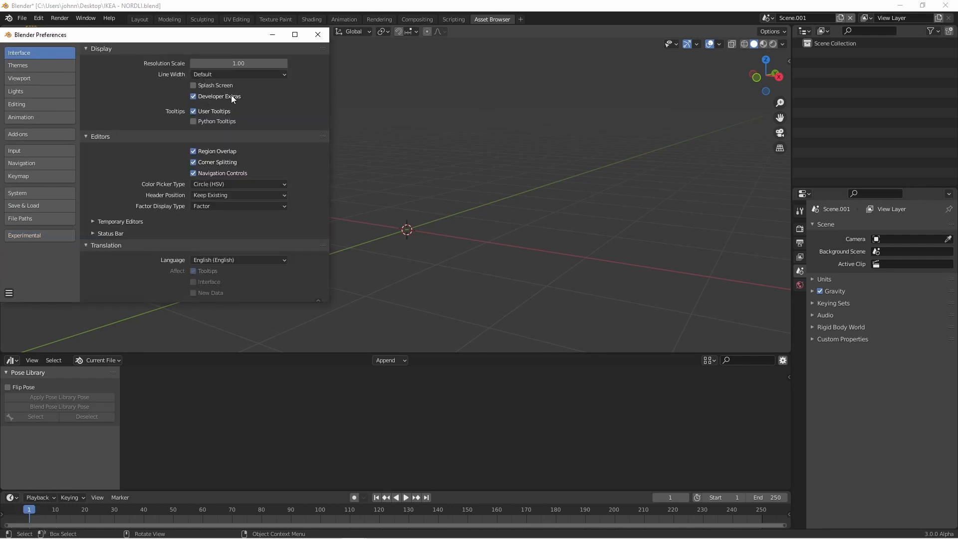
pyautogui.click(17, 238)
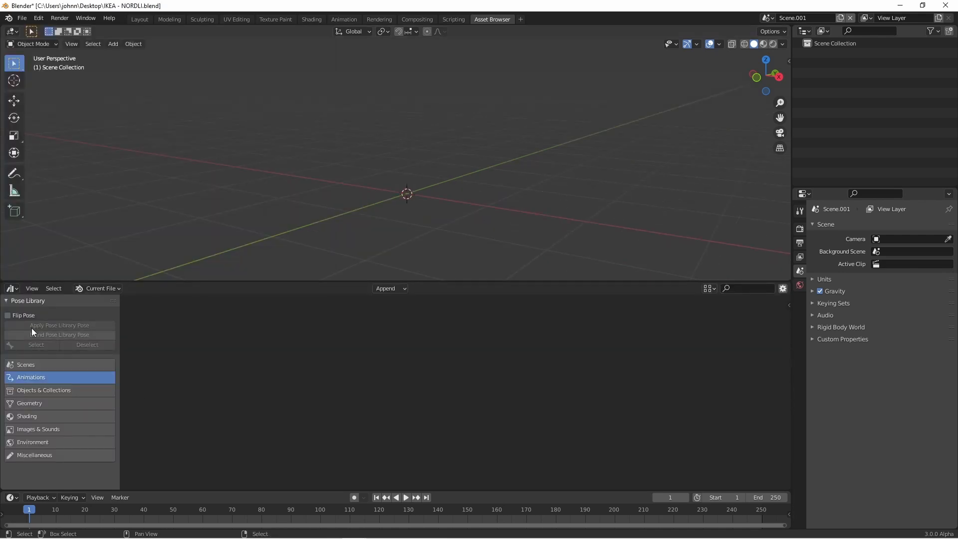
pyautogui.click(40, 301)
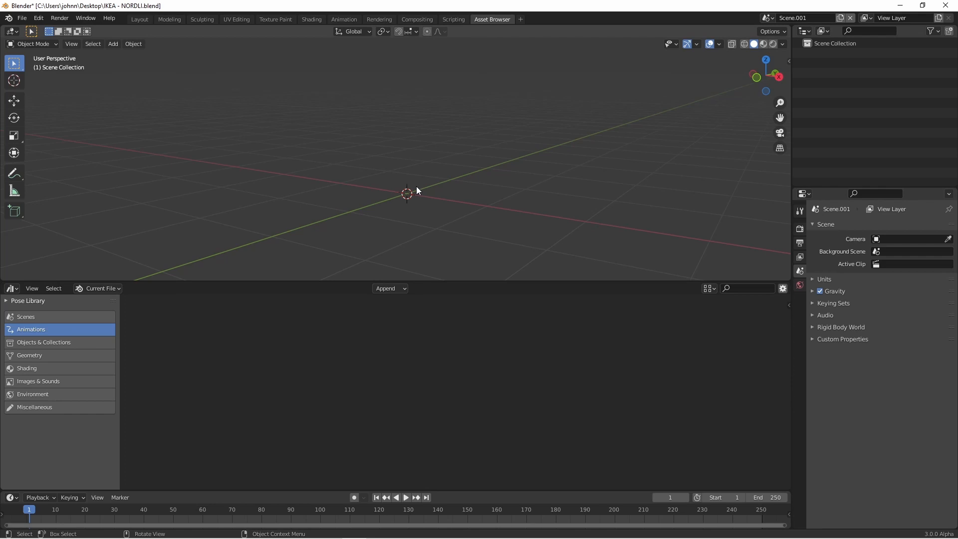
# Add a Monkey mesh at the centre of the empty scene.
pyautogui.hotkey('shift', 'a')
pyautogui.moveTo(417, 187)
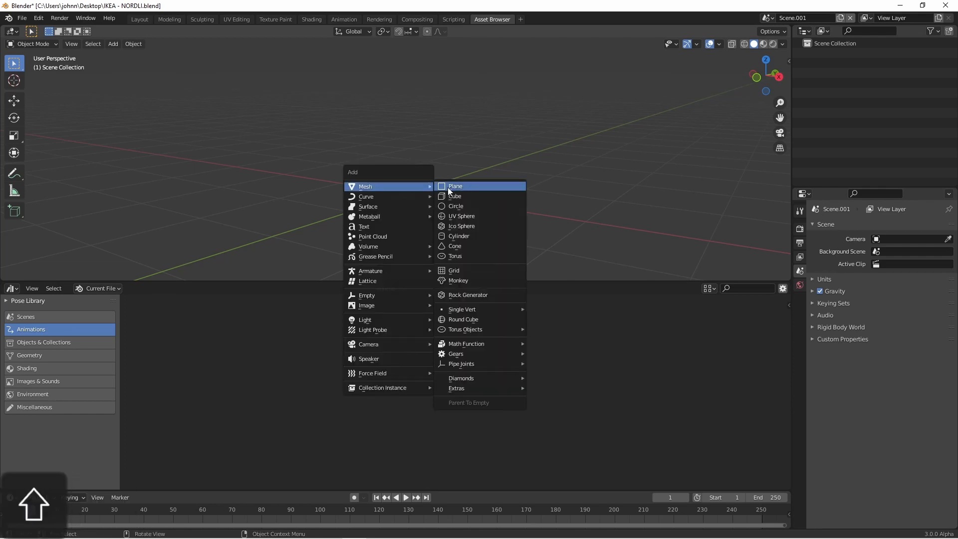
pyautogui.click(454, 273)
pyautogui.scroll(-1, 440, 212)
pyautogui.keyDown('shift'); pyautogui.moveTo(441, 211); pyautogui.dragTo(439, 173, button='middle'); pyautogui.keyUp('shift')
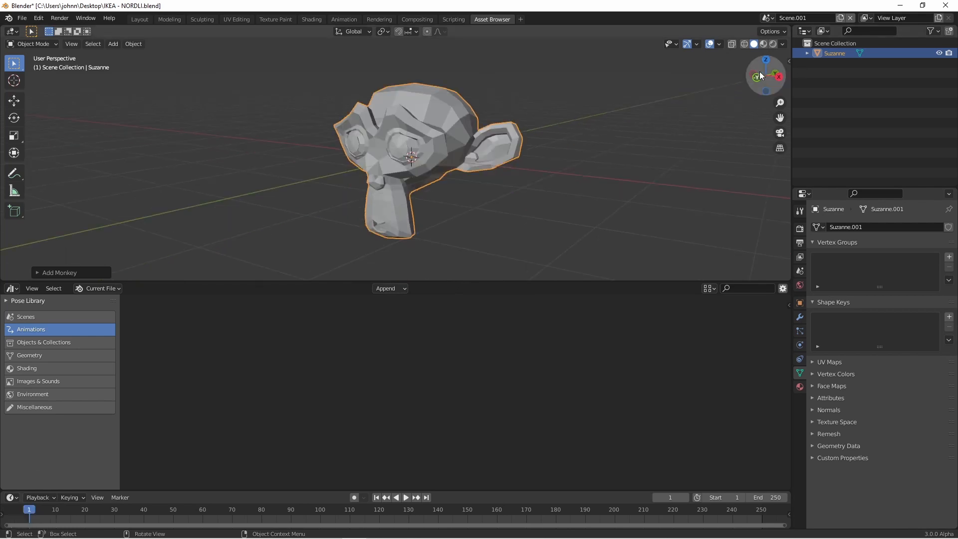
# Mark the Suzanne object as an asset and show the Objects & Collections category in the asset browser.
pyautogui.rightClick(835, 52)
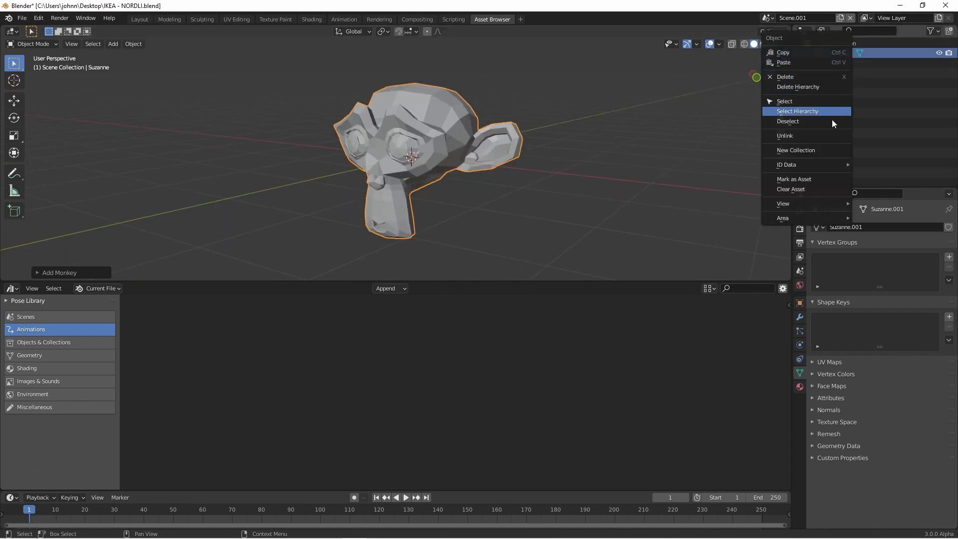
pyautogui.click(817, 178)
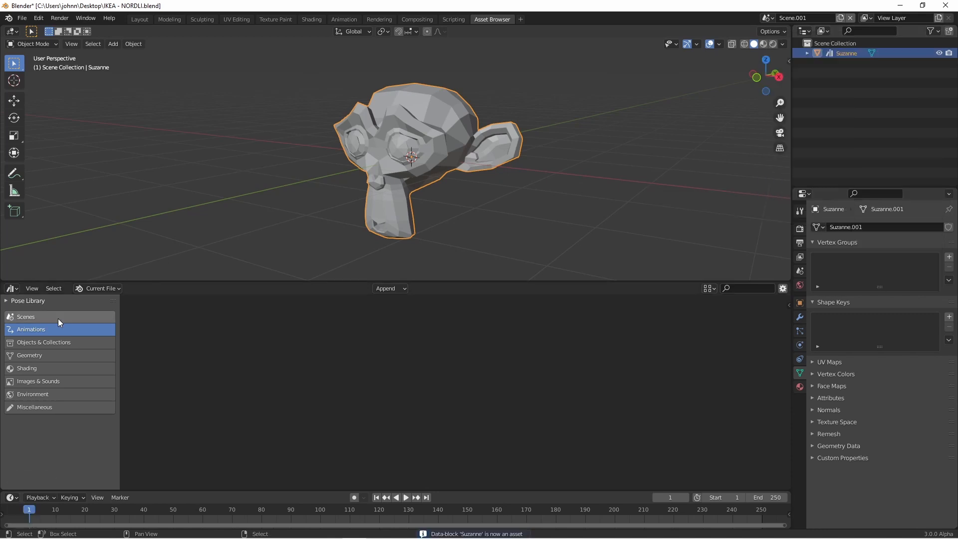
pyautogui.click(56, 343)
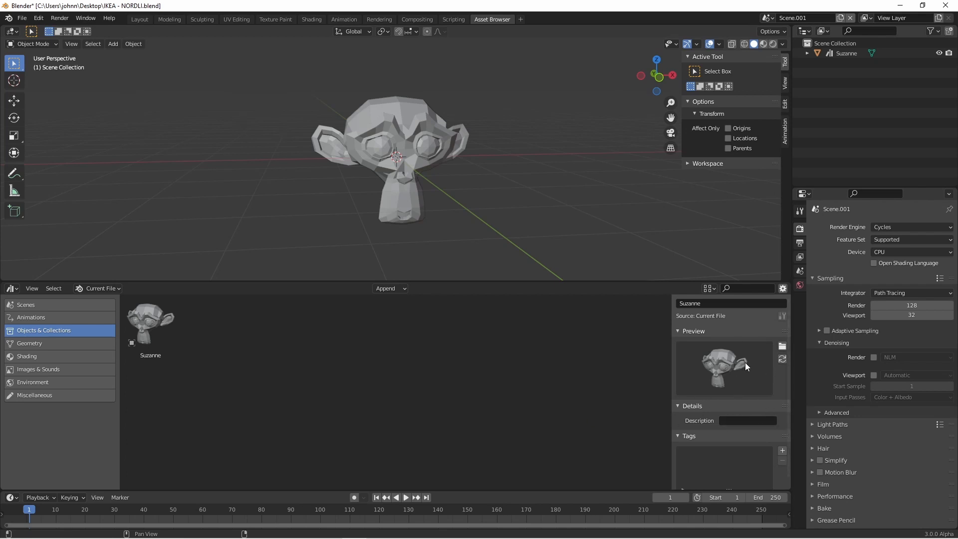
# Select the monkey in the scene and clear its asset status from its asset browser entry.
pyautogui.click(410, 153)
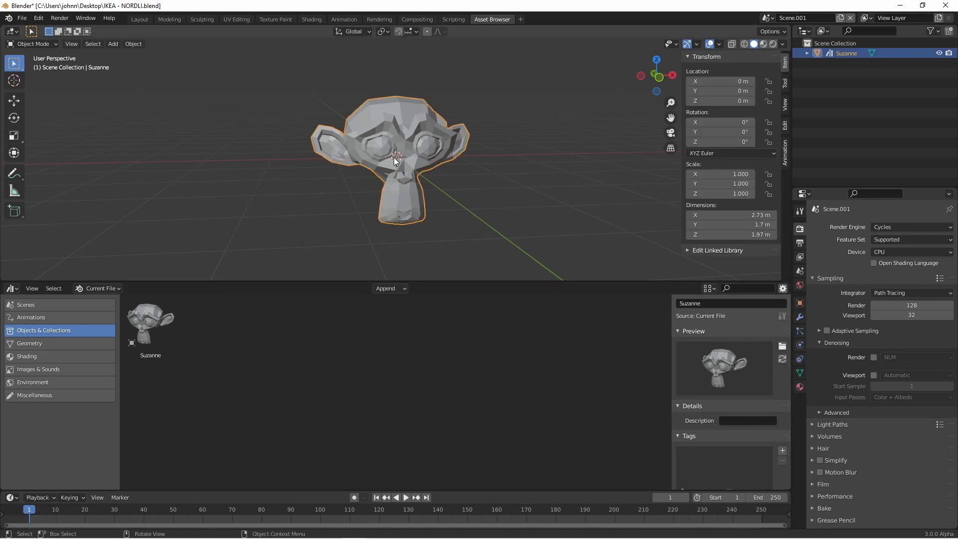
pyautogui.rightClick(143, 317)
pyautogui.click(143, 318)
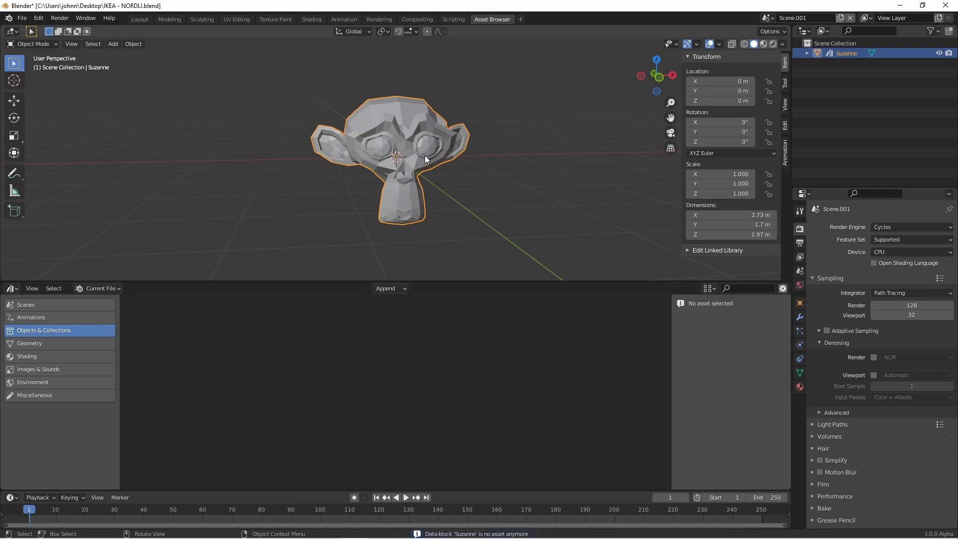
# Move the monkey into a new collection, Collection 1, and mark that collection as an asset.
pyautogui.press('m')
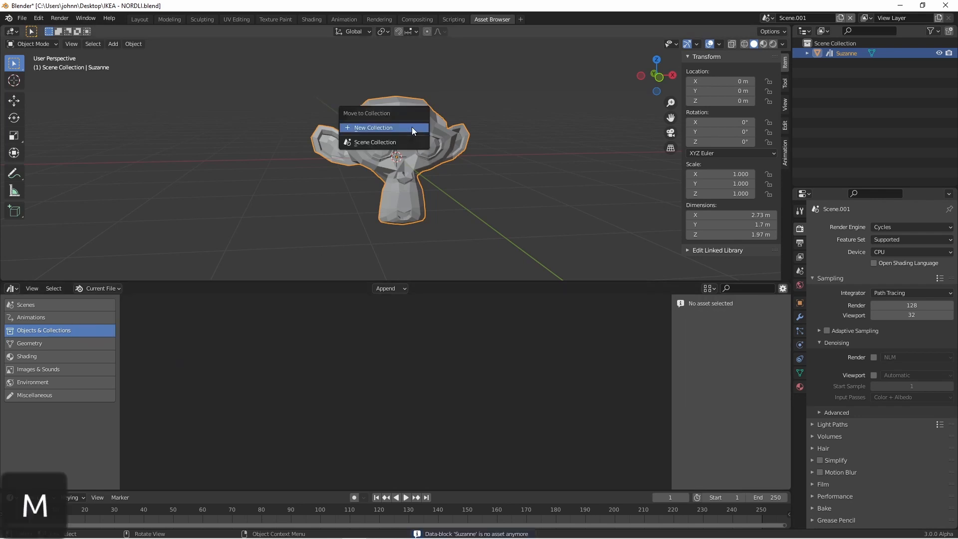
pyautogui.click(409, 142)
pyautogui.click(424, 154)
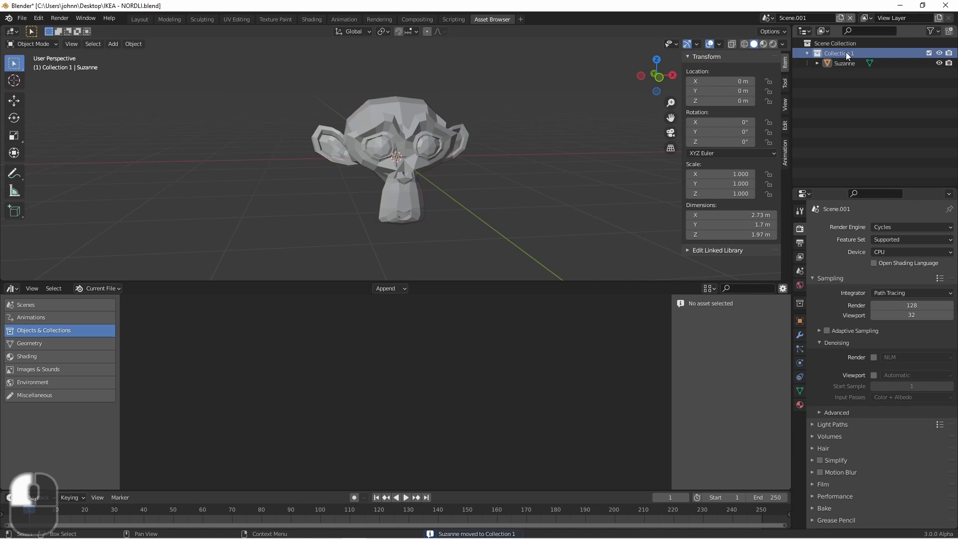
pyautogui.rightClick(844, 53)
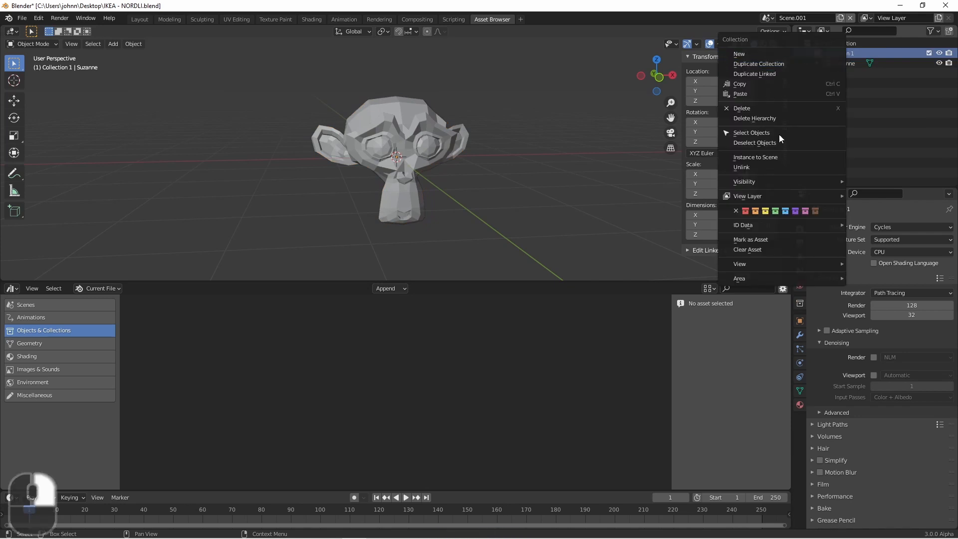
pyautogui.click(753, 240)
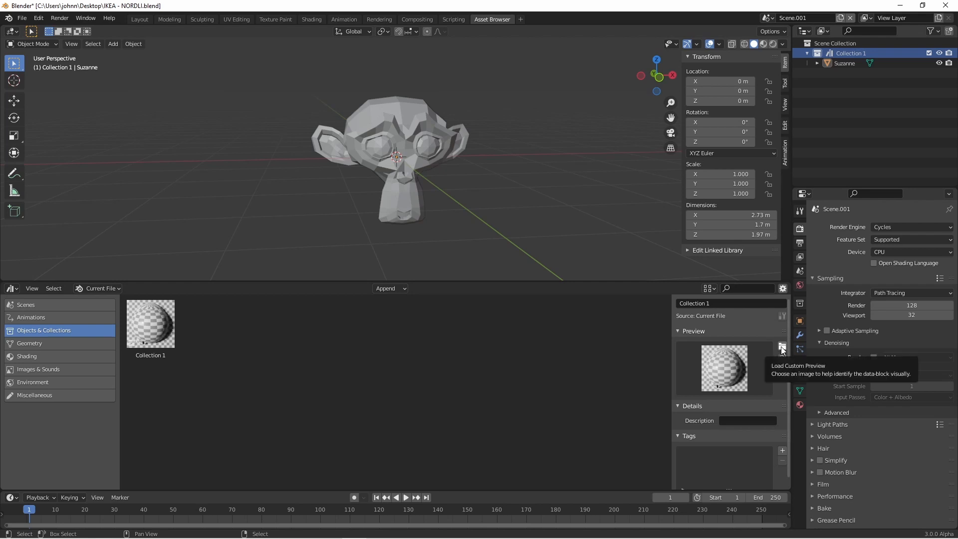
# Add a point light and a camera, and align the camera to the current view of the monkey.
pyautogui.hotkey('shift', 'a')
pyautogui.click(418, 210)
pyautogui.press('ctrl+alt+KP_0')
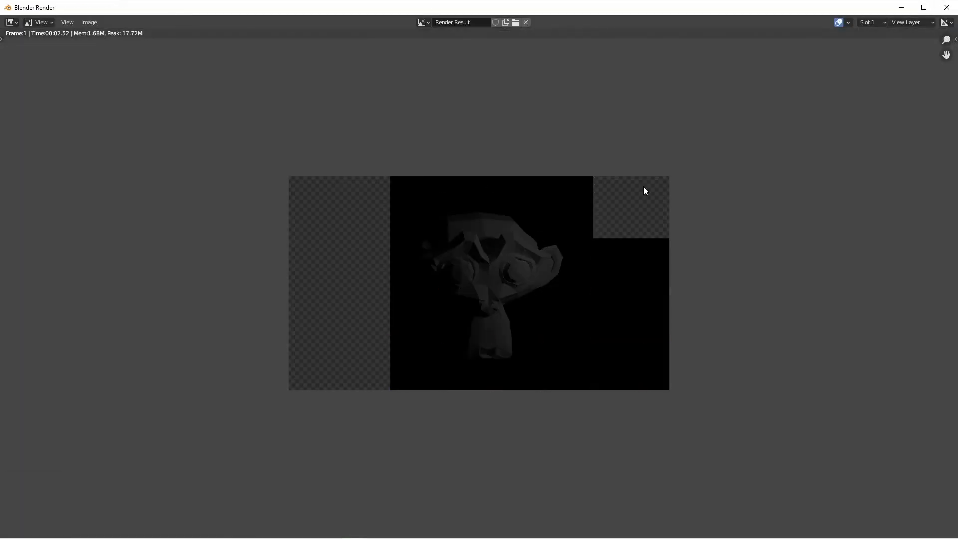
# Set the output resolution to 500 × 500 px and load untitled.png from Downloads as Collection 1's custom preview.
pyautogui.click(803, 252)
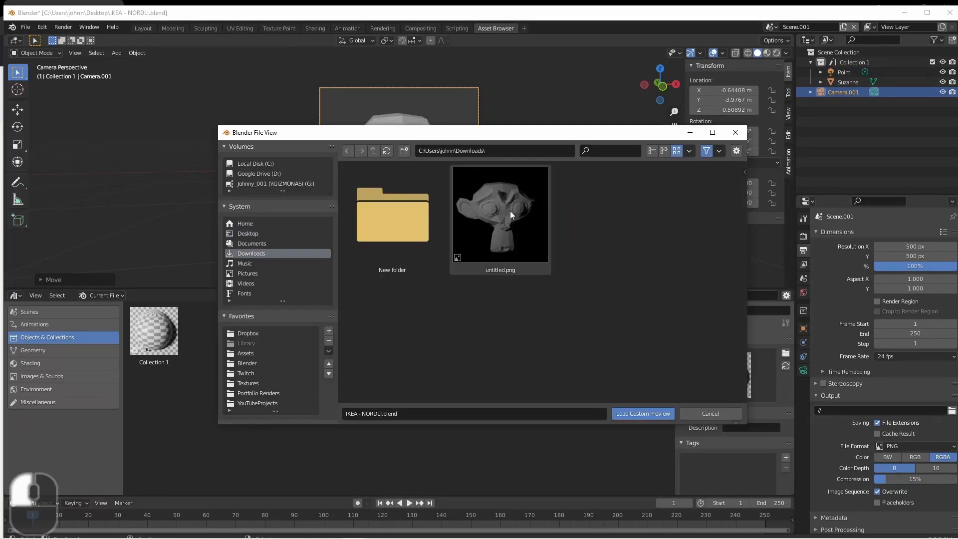
pyautogui.doubleClick(510, 211)
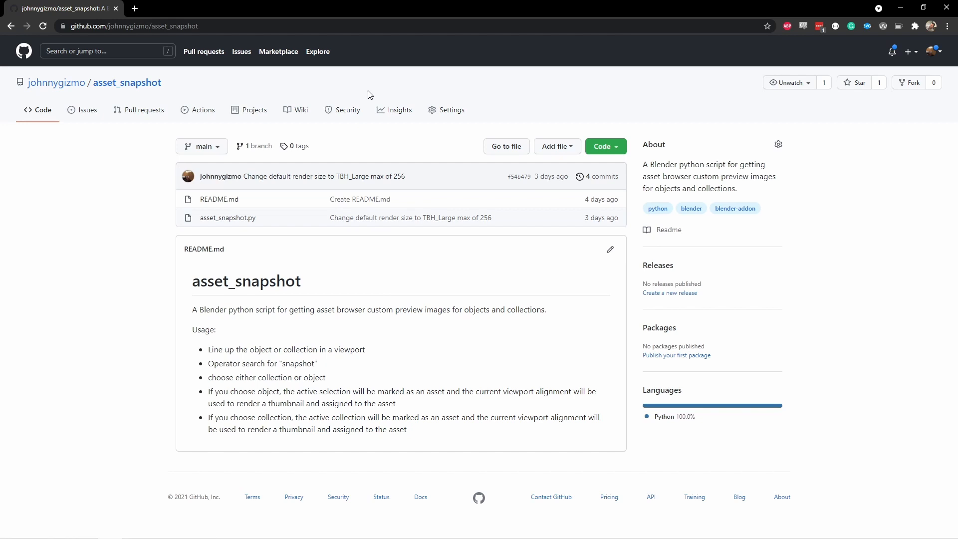
# In the browser, open the raw version of asset_snapshot.py from the asset_snapshot GitHub repository and save it to Downloads.
pyautogui.click(225, 219)
pyautogui.click(685, 242)
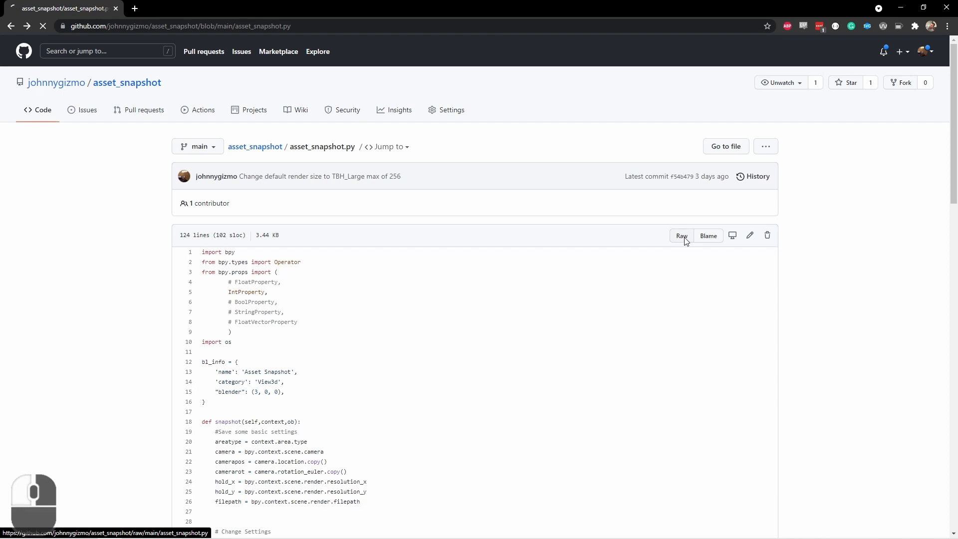
pyautogui.rightClick(320, 128)
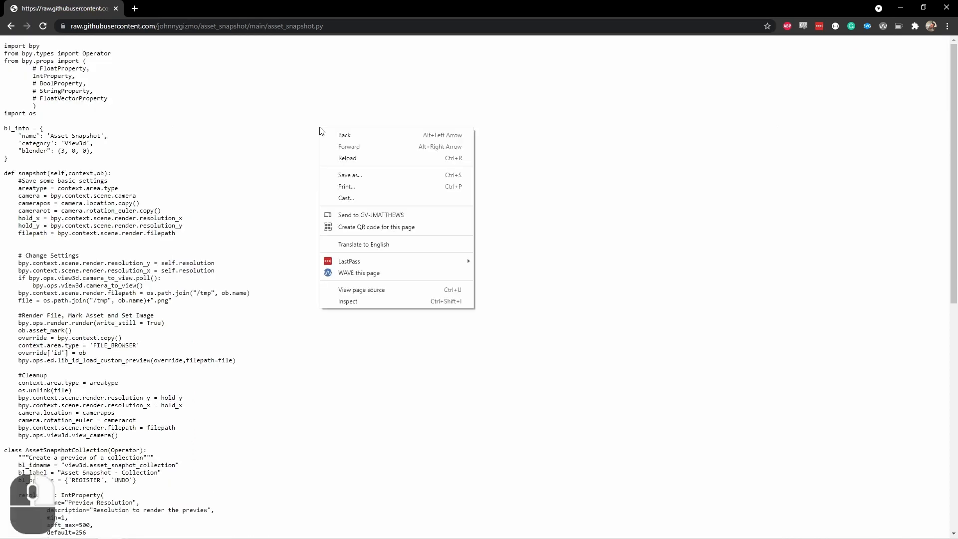
pyautogui.click(364, 183)
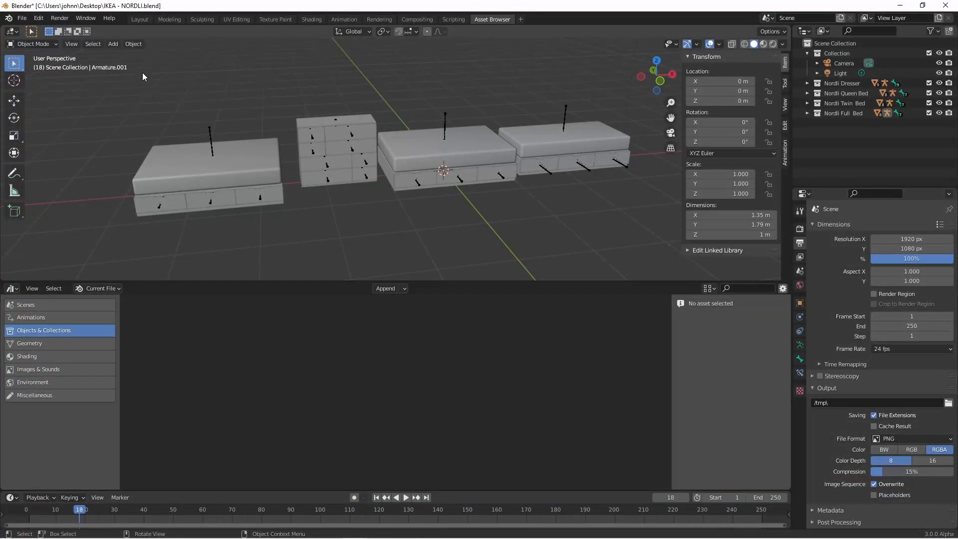
# In Blender, install the add-on asset_snapshot.py from Downloads and enable Asset Snapshot in the preferences.
pyautogui.click(39, 20)
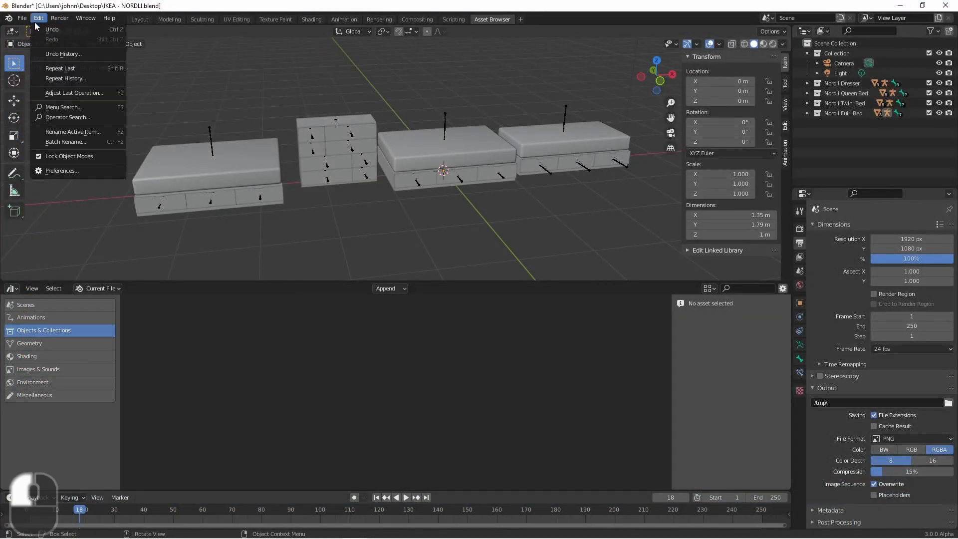
pyautogui.click(79, 168)
pyautogui.click(35, 134)
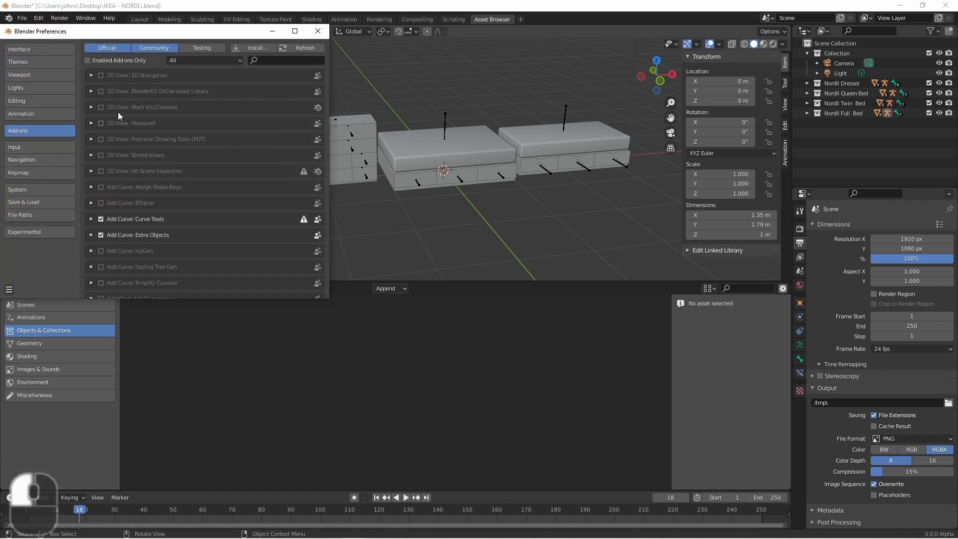
pyautogui.click(252, 48)
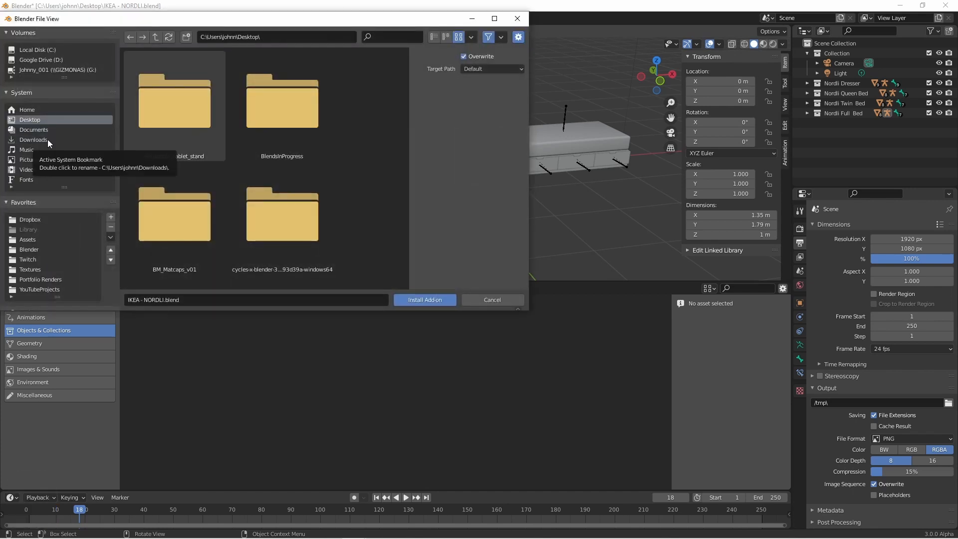
pyautogui.click(47, 139)
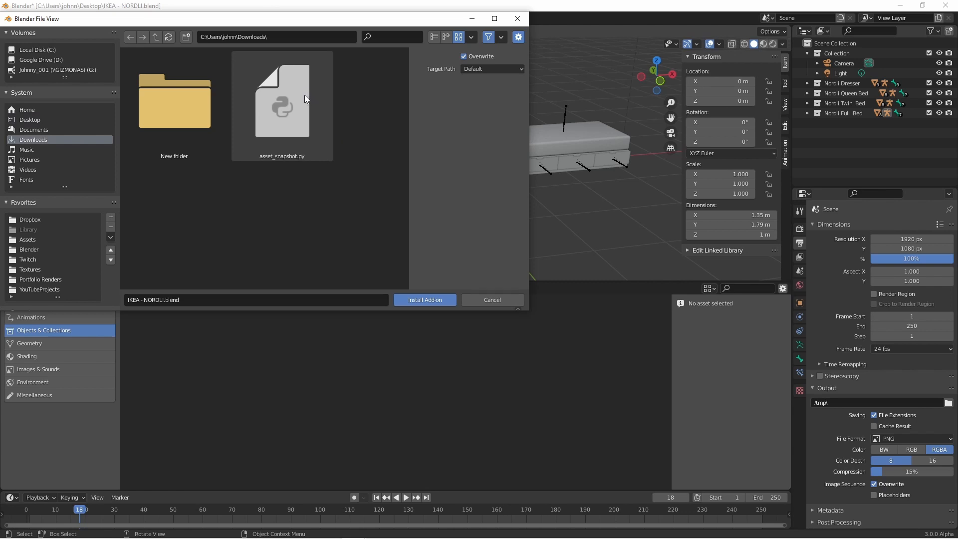
pyautogui.doubleClick(293, 102)
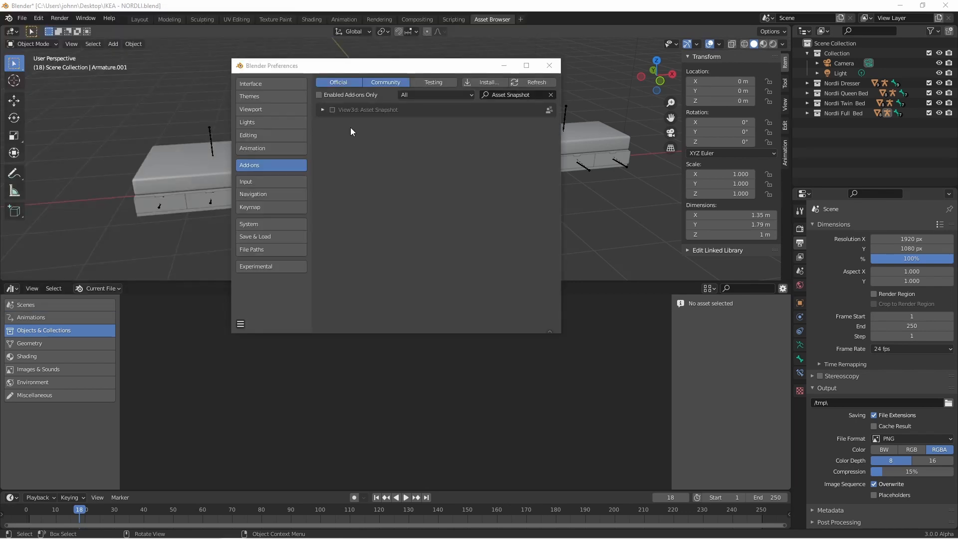
pyautogui.click(332, 110)
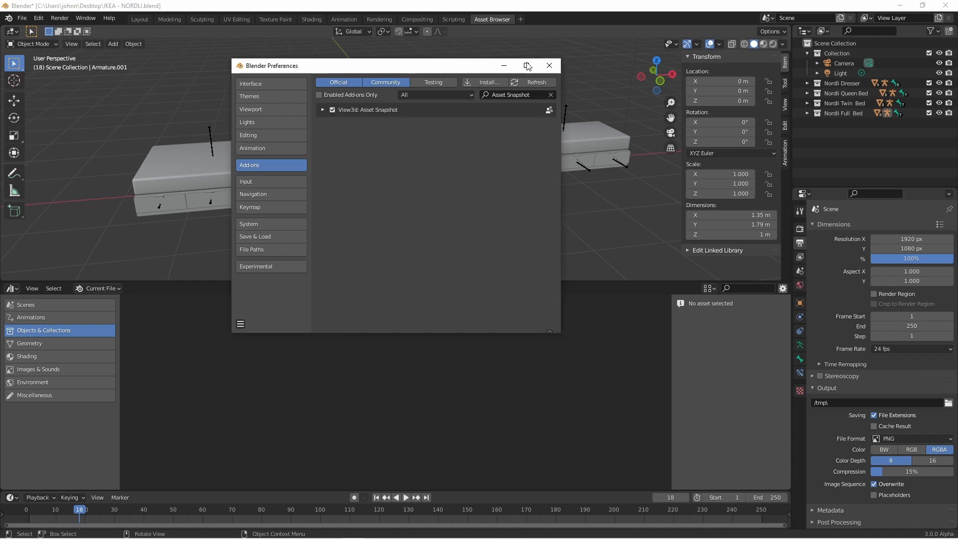
pyautogui.click(549, 66)
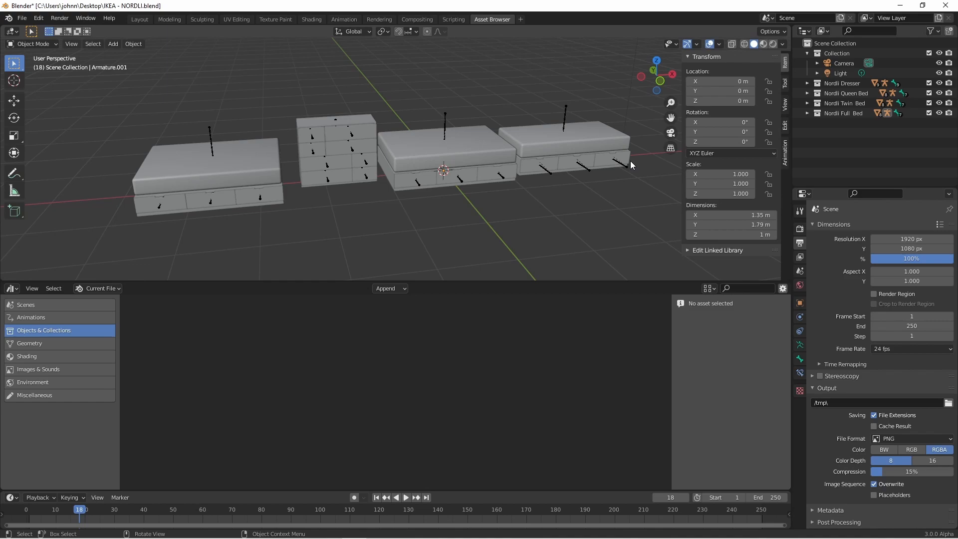
# Switch the viewport to rendered shading and exclude the Nordli Queen, Twin and Full Bed collections, leaving the dresser framed.
pyautogui.click(773, 44)
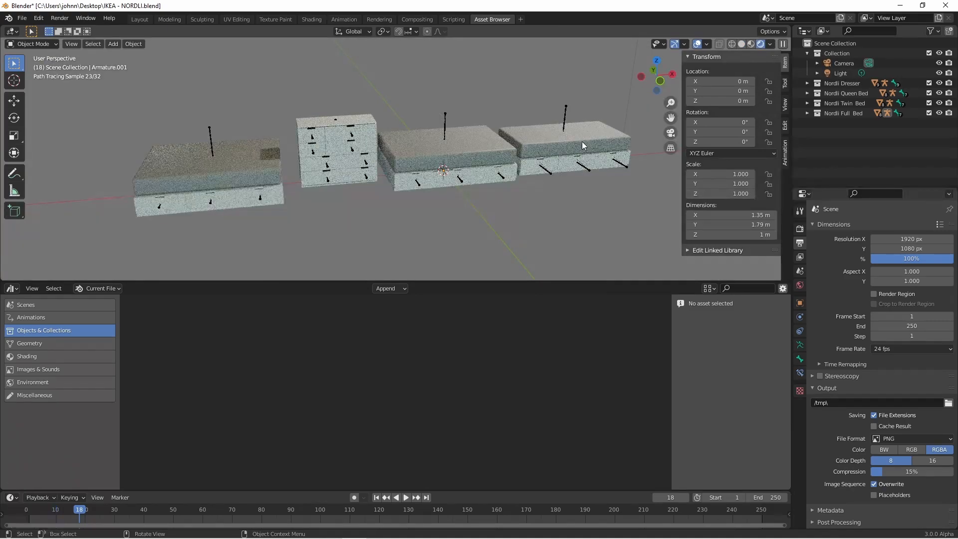
pyautogui.moveTo(562, 154)
pyautogui.mouseDown(button='middle')
pyautogui.moveTo(432, 152)
pyautogui.moveTo(480, 189)
pyautogui.moveTo(434, 140)
pyautogui.moveTo(450, 141)
pyautogui.mouseUp(button='middle')
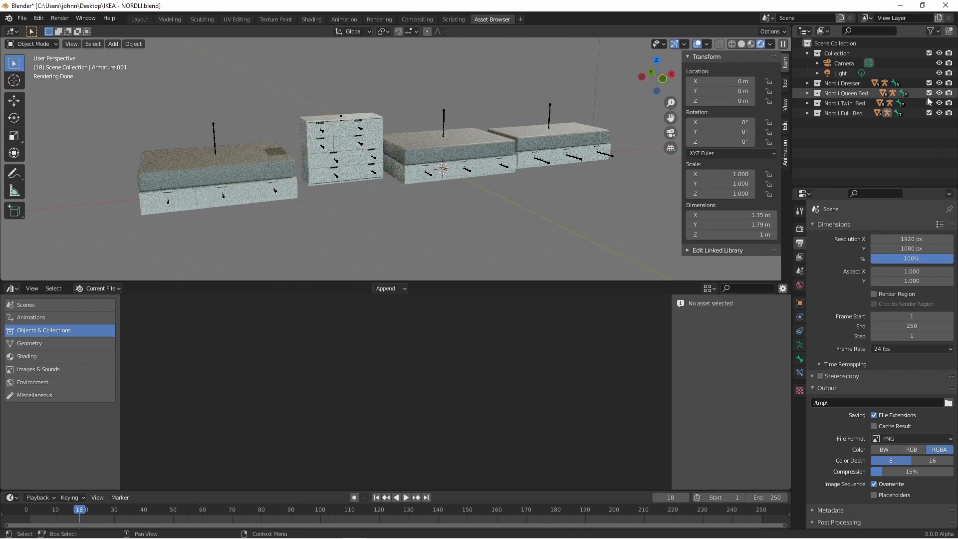
pyautogui.moveTo(929, 93); pyautogui.dragTo(929, 113)
pyautogui.press('Home')
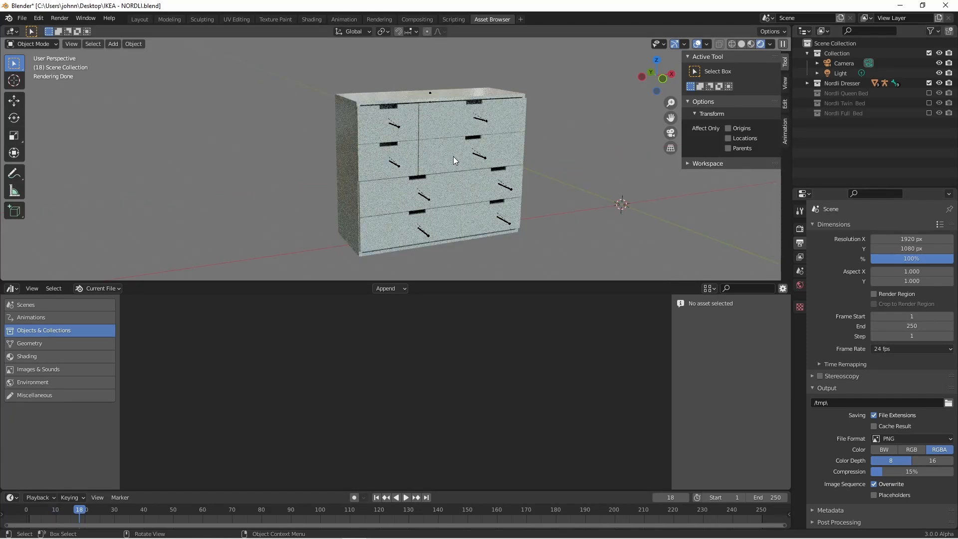
pyautogui.moveTo(456, 157); pyautogui.dragTo(454, 144, button='middle')
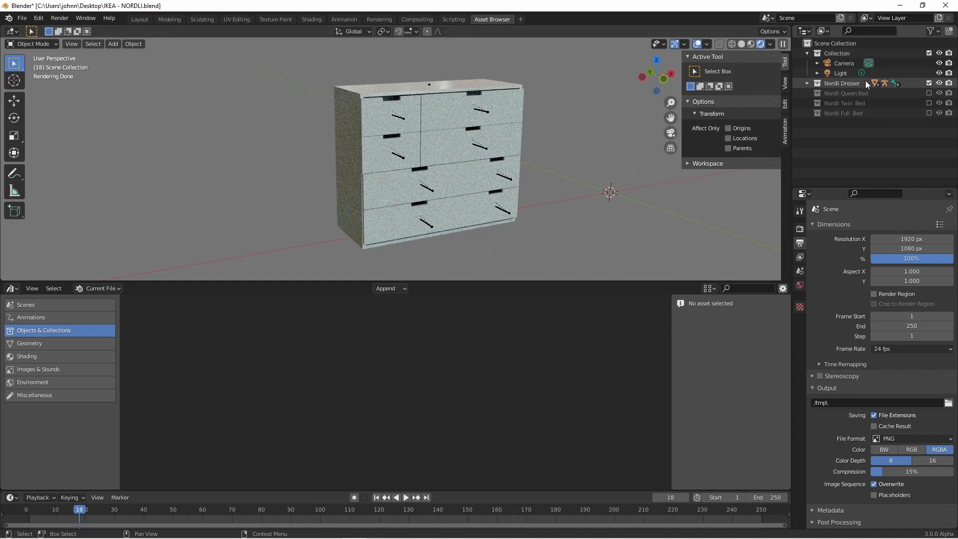
# Select the Nordli Dresser collection and run Asset Snapshot - Collection to create its asset preview.
pyautogui.click(843, 84)
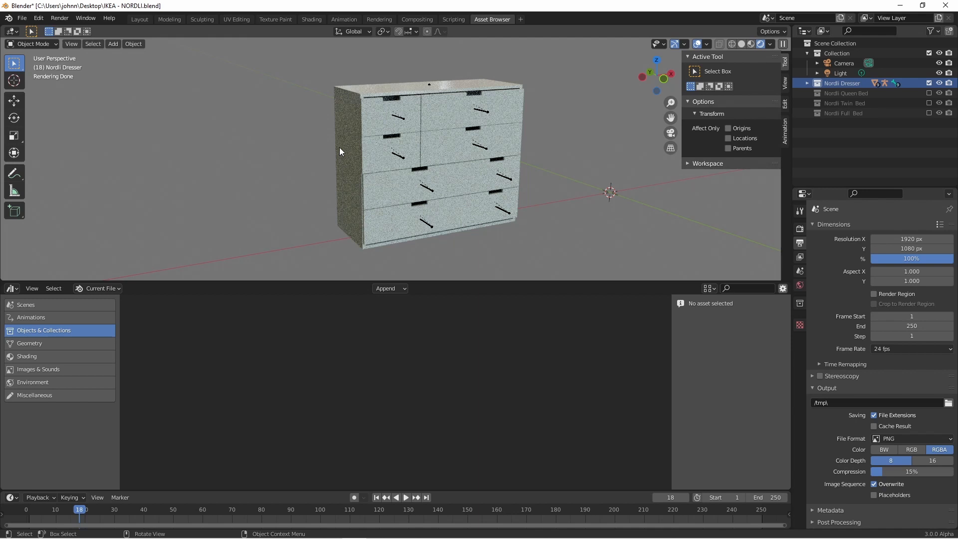
pyautogui.click(433, 103)
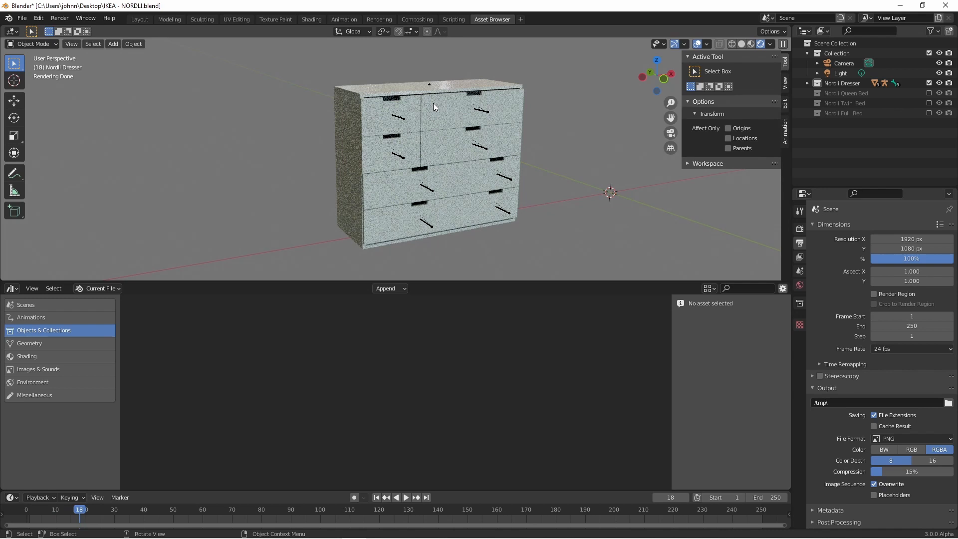
pyautogui.press('F3')
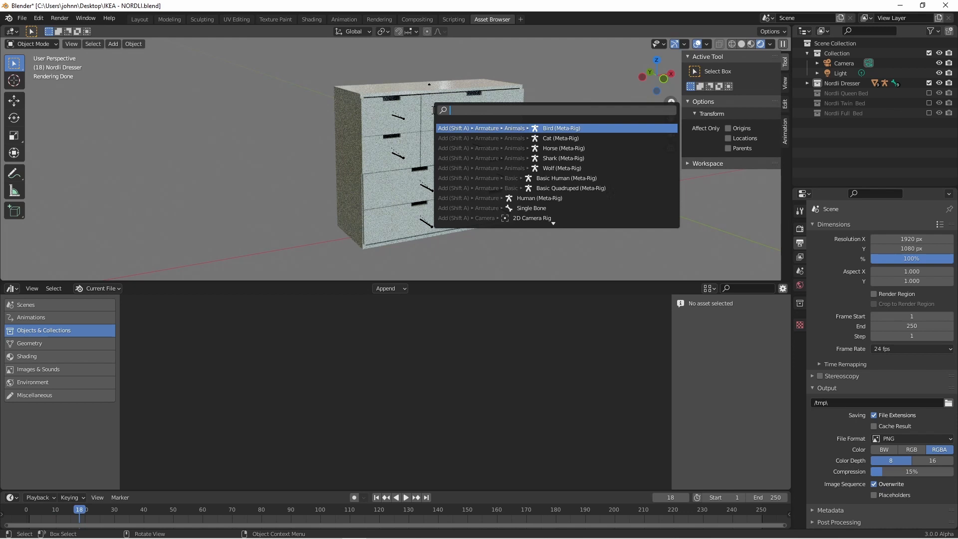
pyautogui.write('snapshot')
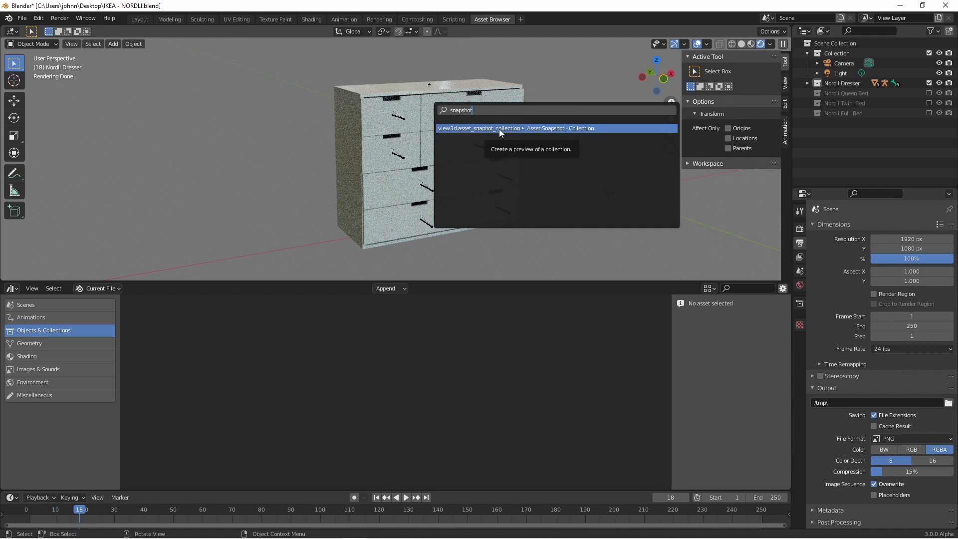
pyautogui.click(499, 129)
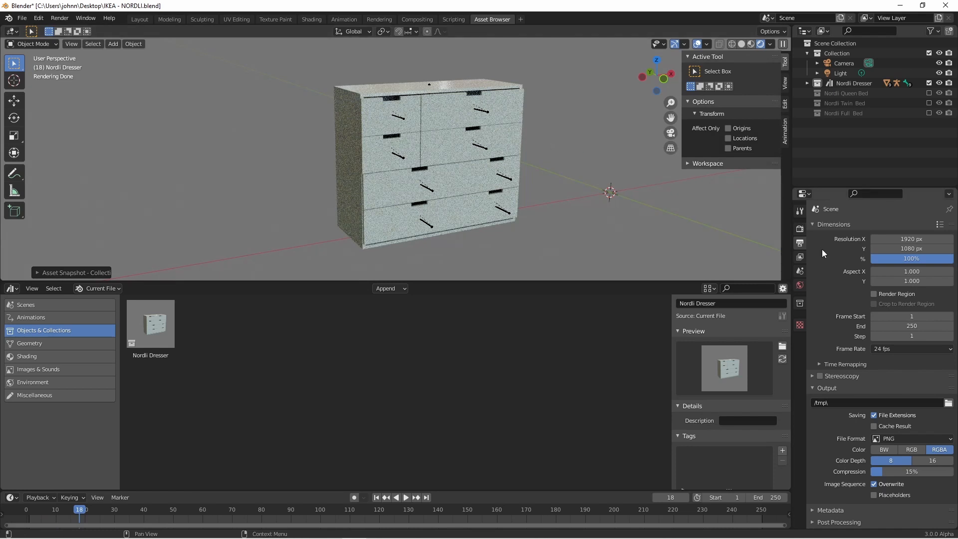
# Change the render engine to Workbench and retake the Nordli Dresser's collection snapshot.
pyautogui.click(800, 229)
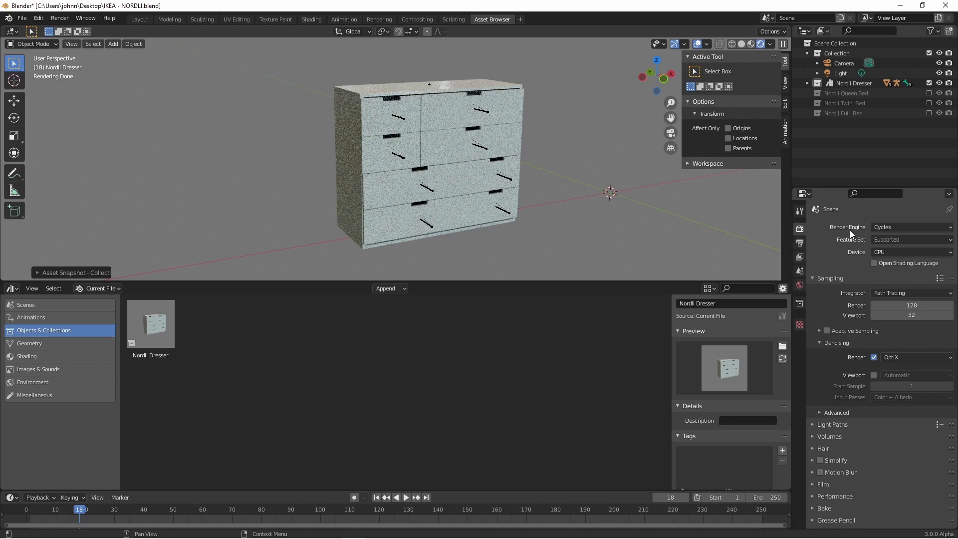
pyautogui.click(890, 229)
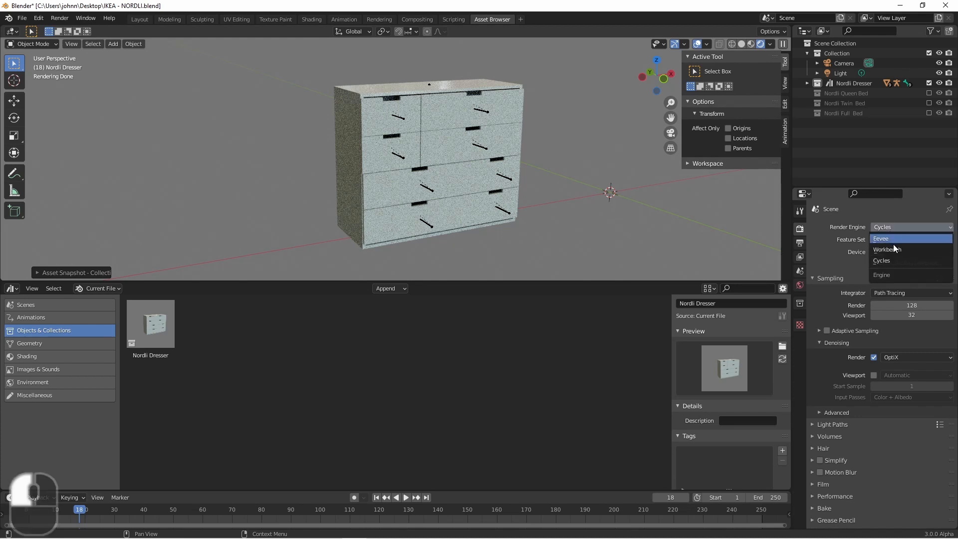
pyautogui.click(894, 248)
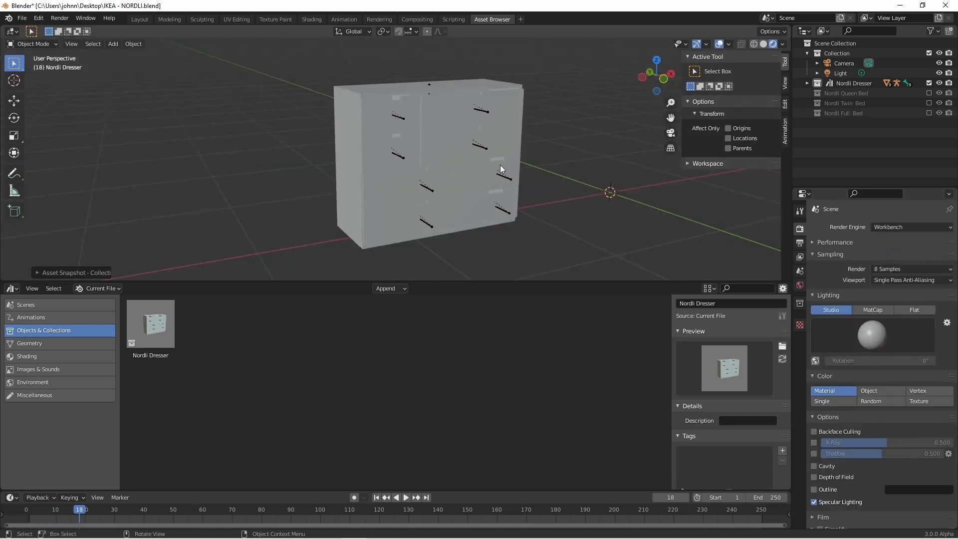
pyautogui.press('F3')
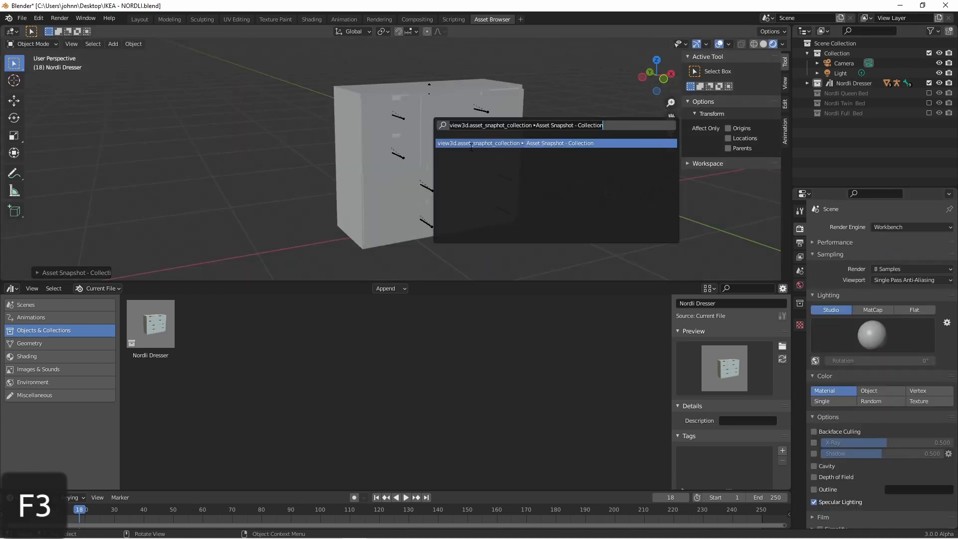
pyautogui.click(471, 144)
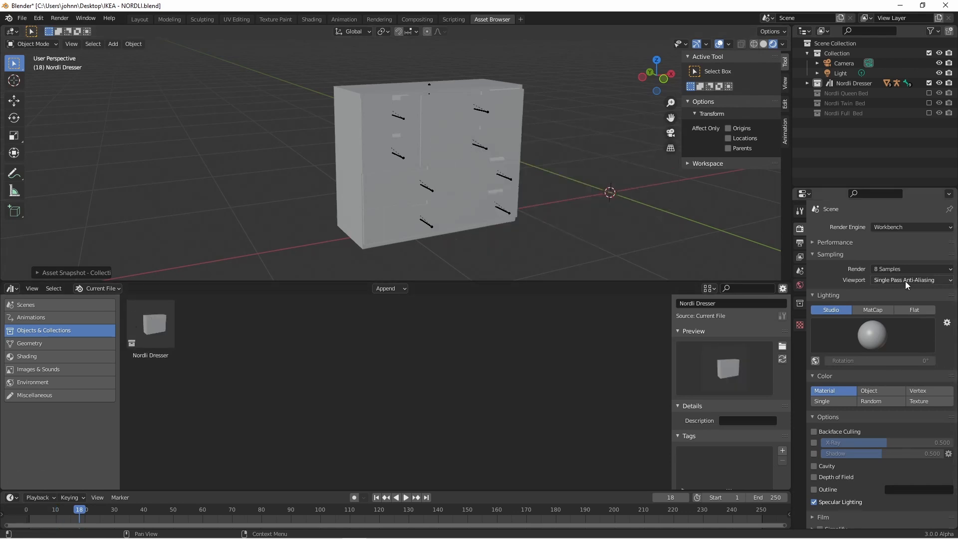
# Enable the Workbench options Cavity, Depth of Field and Outline, and refresh the dresser's preview.
pyautogui.click(827, 466)
pyautogui.scroll(-3, 847, 453)
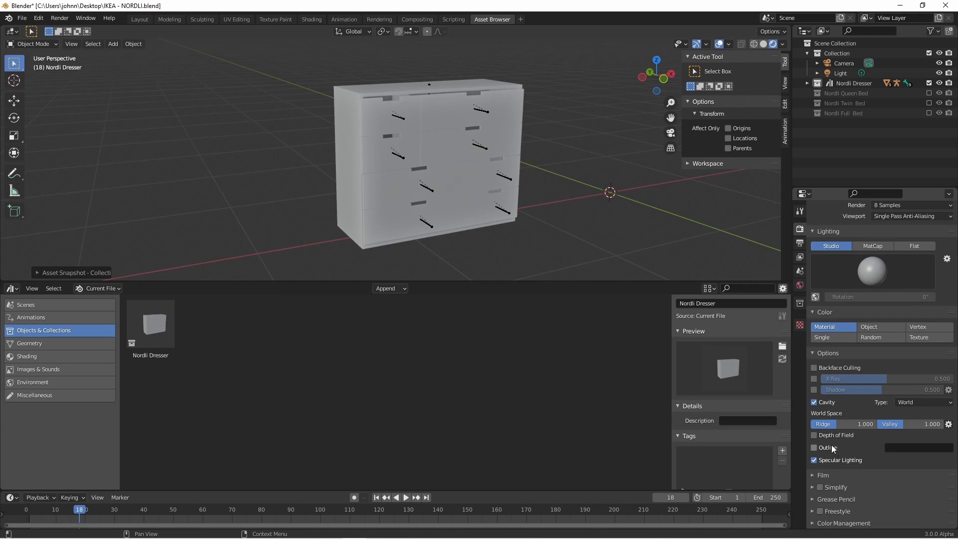
pyautogui.click(814, 448)
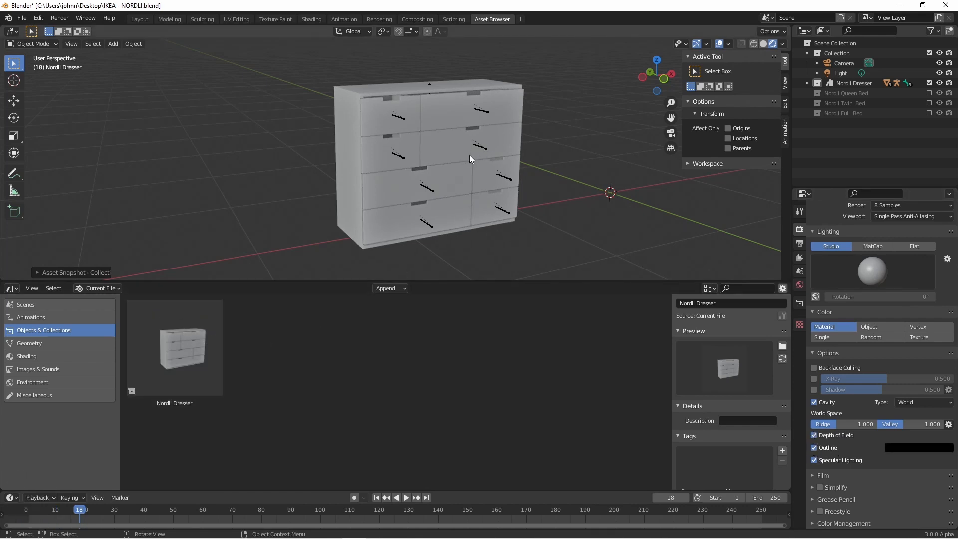
# Frame the dresser larger in the viewport and rerun Asset Snapshot - Collection for its preview.
pyautogui.moveTo(472, 159)
pyautogui.keyDown('ctrl'); pyautogui.mouseDown(button='middle')
pyautogui.moveTo(467, 148)
pyautogui.moveTo(497, 152)
pyautogui.moveTo(477, 149)
pyautogui.mouseUp(button='middle'); pyautogui.keyUp('ctrl')
pyautogui.press('F3')
pyautogui.press('Return')
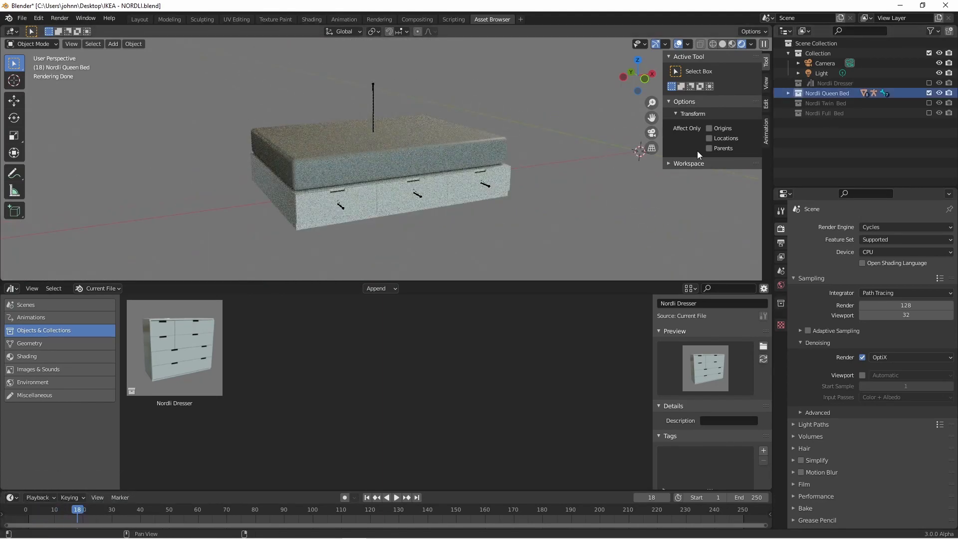
# Isolate and frame the Nordli Queen, Twin and Full Bed collections one at a time, taking an Asset Snapshot - Collection of each.
pyautogui.press('F3')
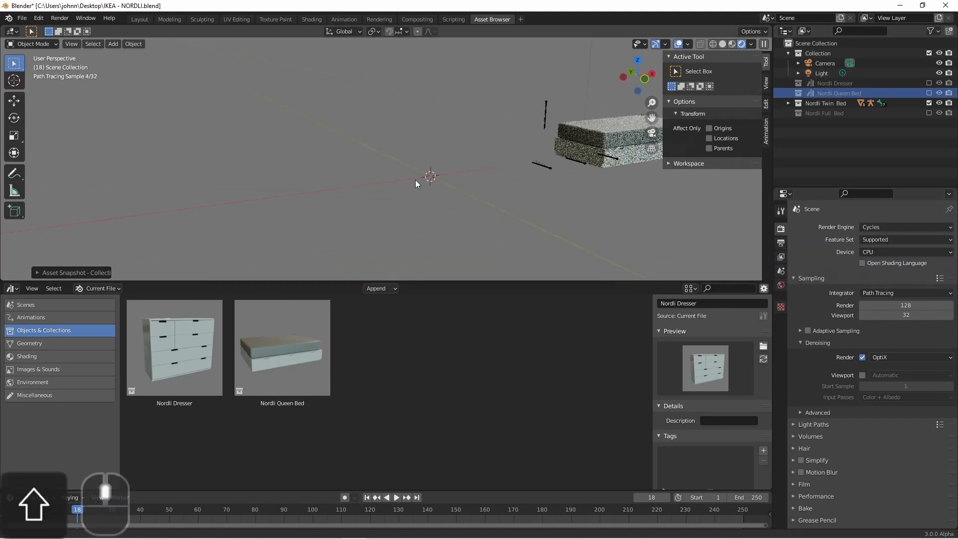
pyautogui.press('F3')
pyautogui.press('Return')
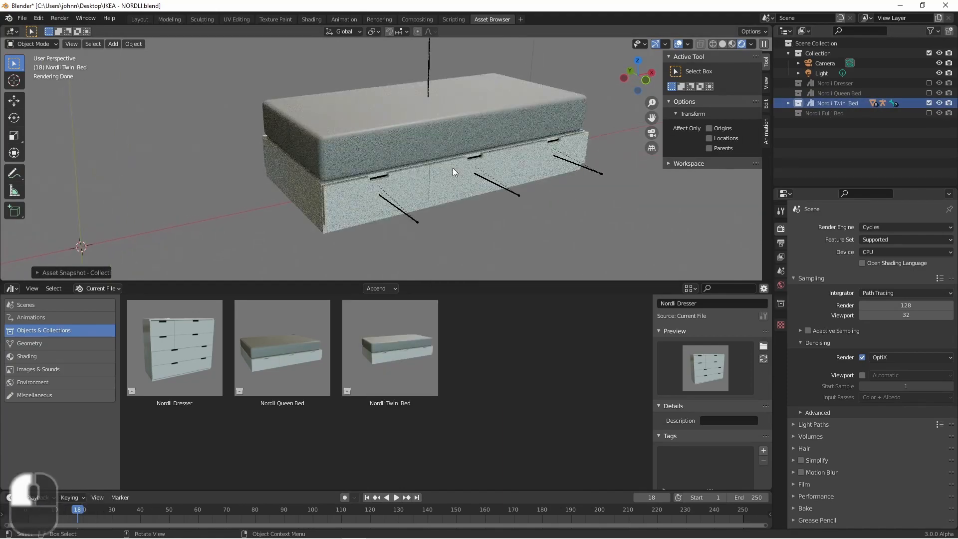
pyautogui.press('F3')
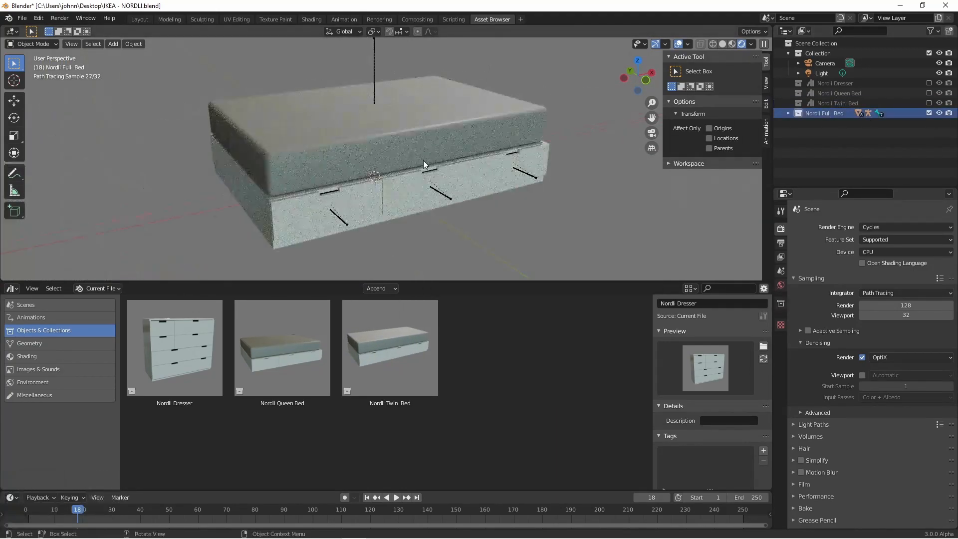
pyautogui.press('F3')
pyautogui.press('Return')
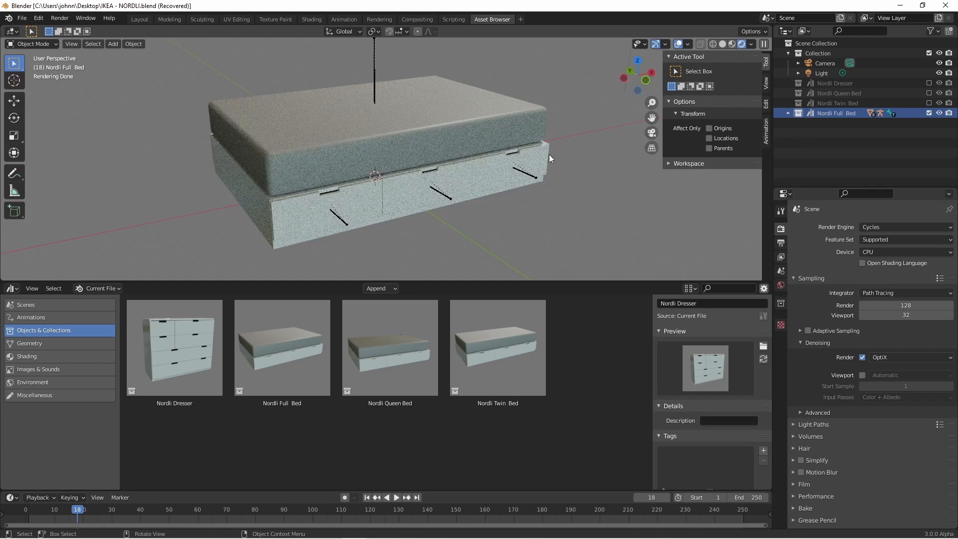
# With all Nordli collections excluded, add a Suzanne monkey mesh and create its asset preview with Asset Snapshot - Object.
pyautogui.hotkey('shift', 'a')
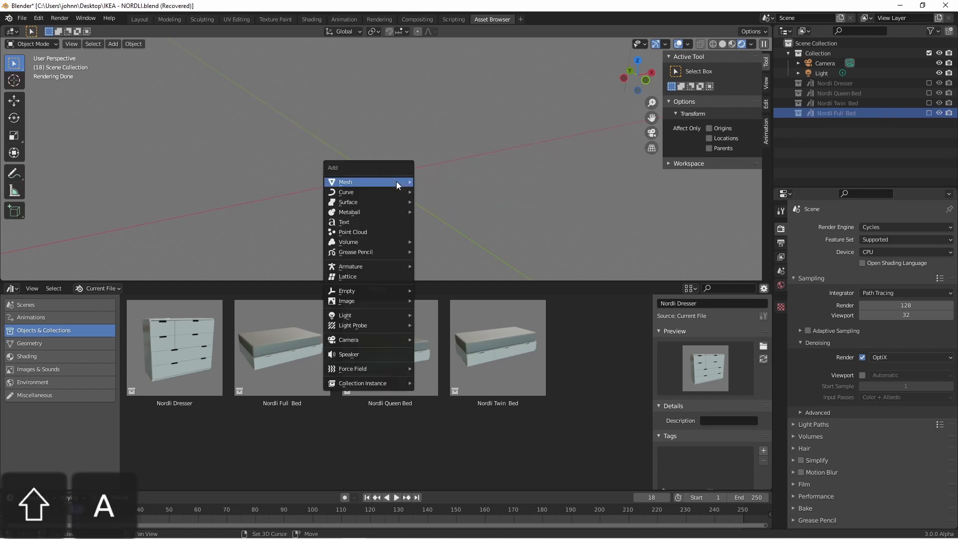
pyautogui.moveTo(397, 182)
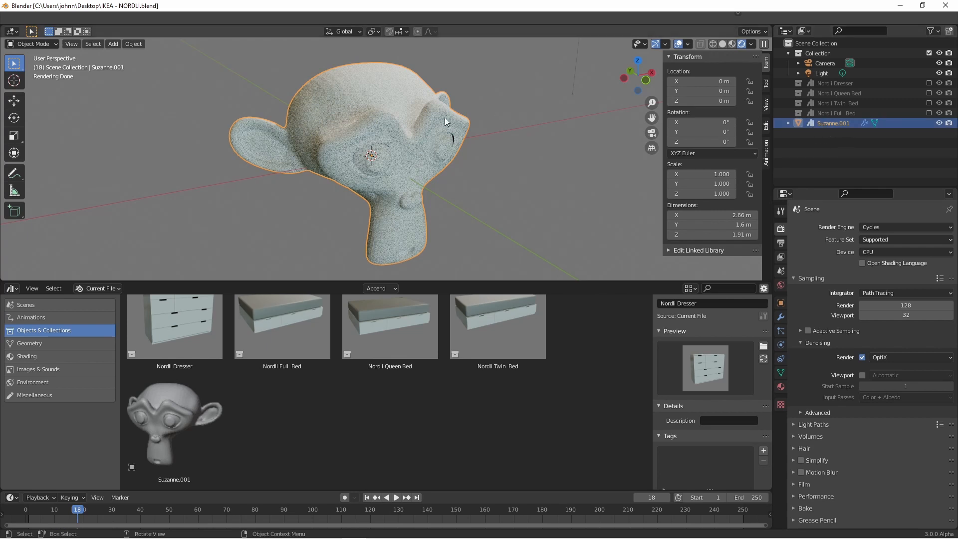
pyautogui.press('F3')
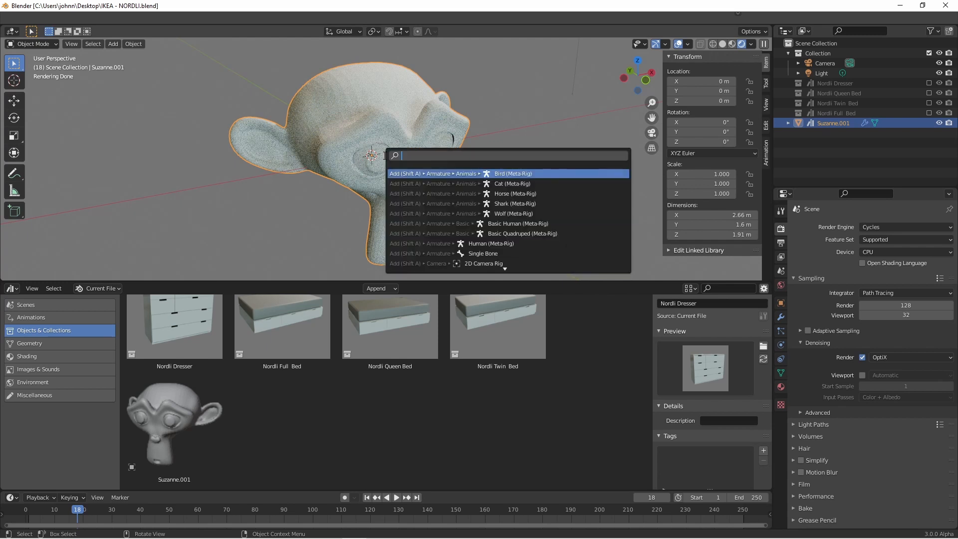
pyautogui.write('snapsh')
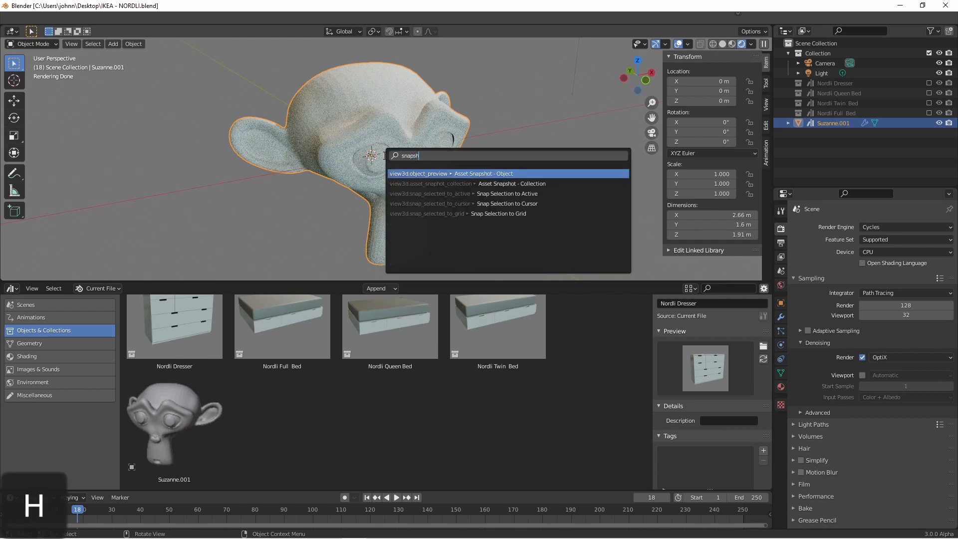
pyautogui.write('ot')
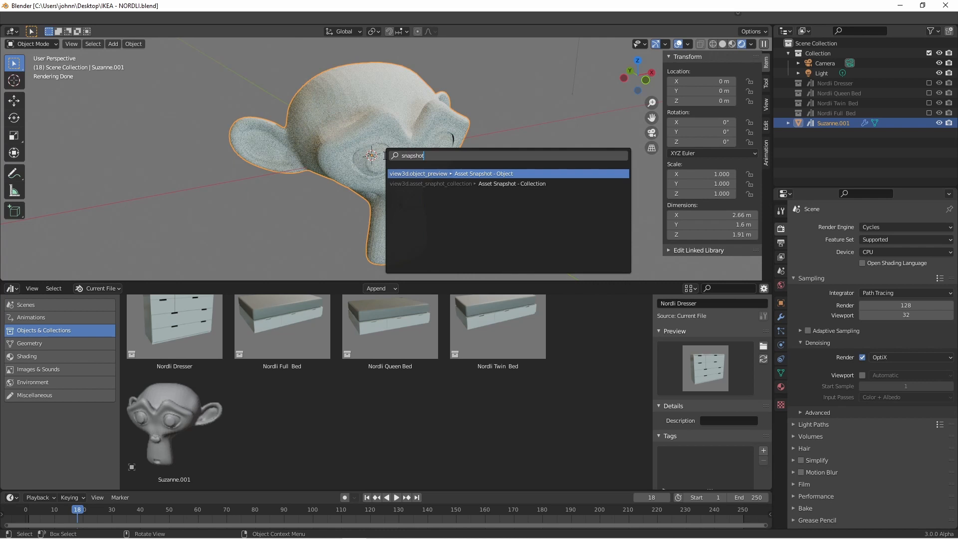
pyautogui.click(502, 176)
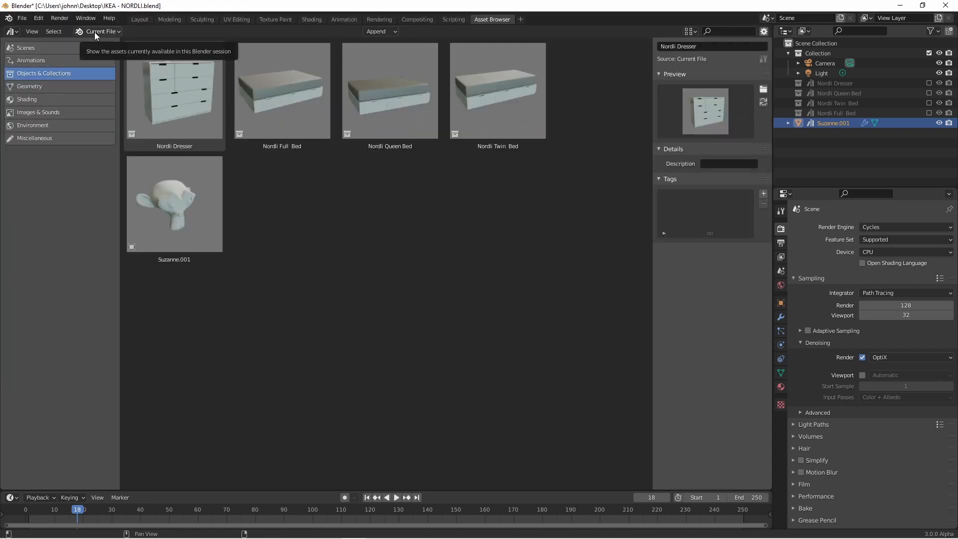
# Browse the Archviz and Electronics asset libraries to examine the previews of their objects and collections.
pyautogui.click(94, 32)
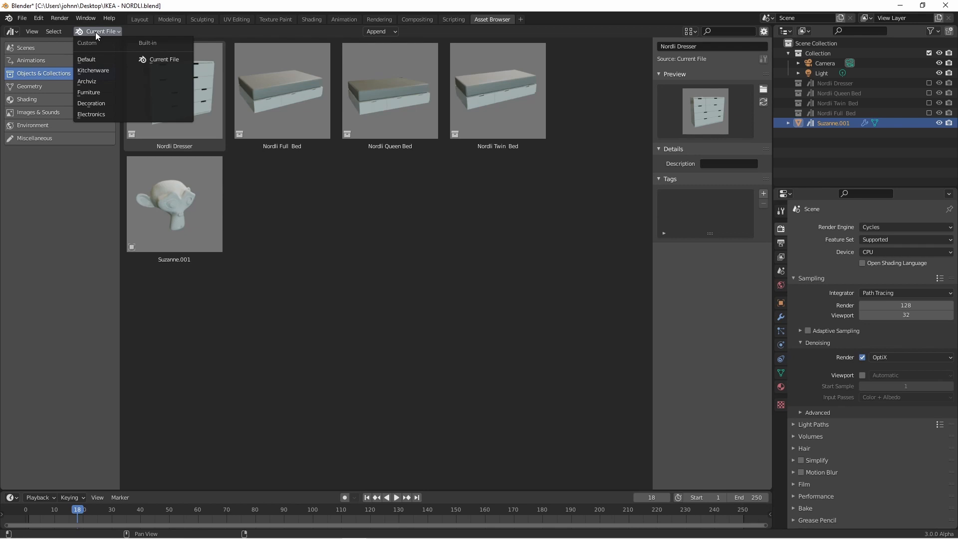
pyautogui.click(103, 82)
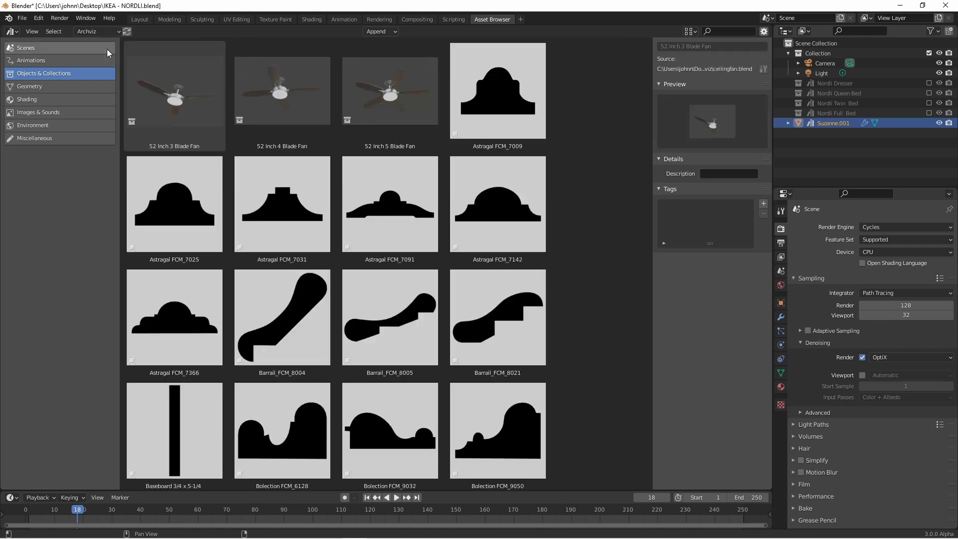
pyautogui.click(107, 32)
pyautogui.click(105, 90)
pyautogui.scroll(-3, 257, 304)
pyautogui.click(185, 131)
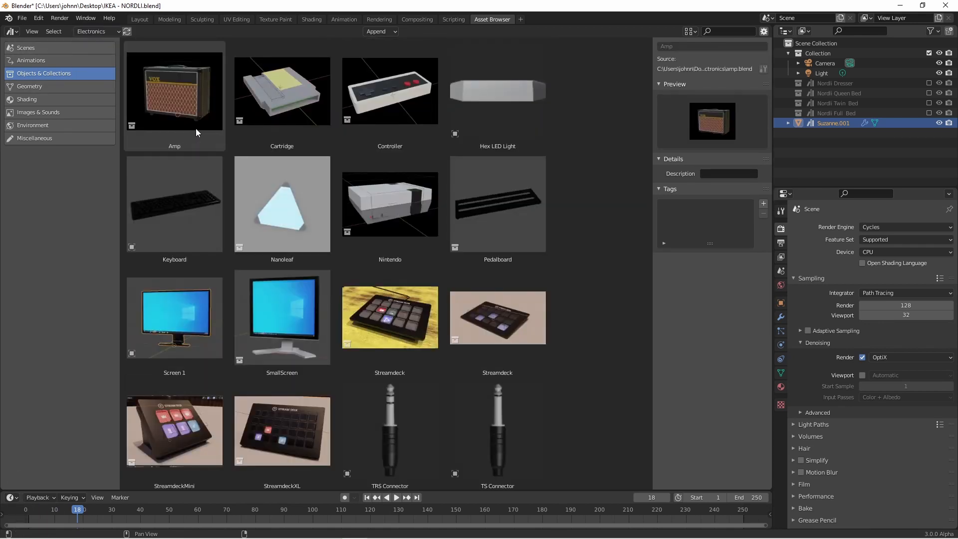